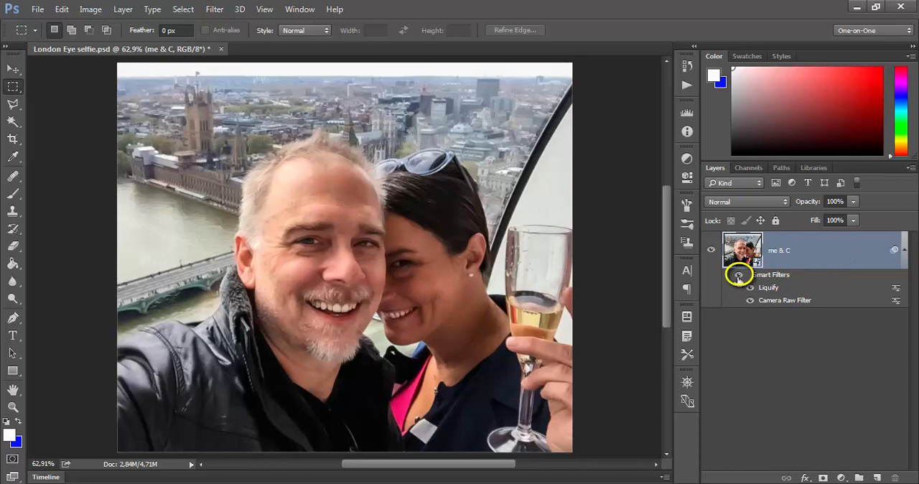
Turn off all smart filters on the me & C layer.
left_click(739, 277)
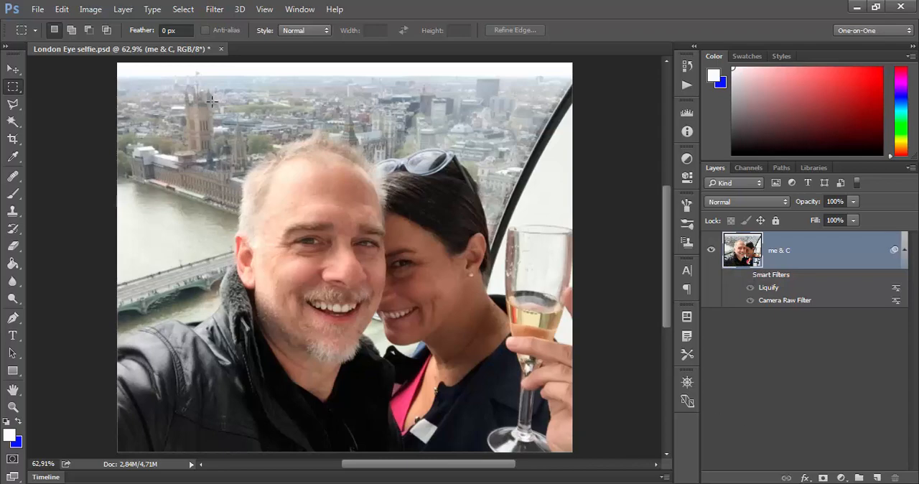
left_click(203, 50)
left_click(37, 10)
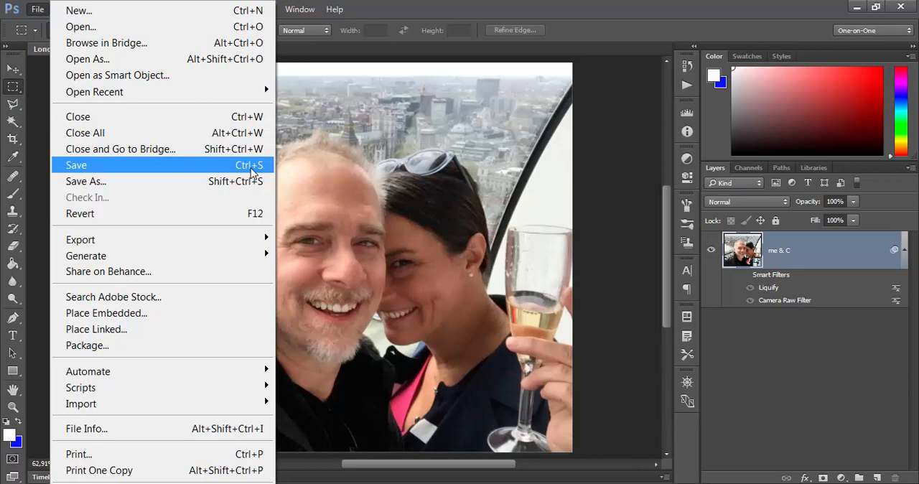
left_click(615, 237)
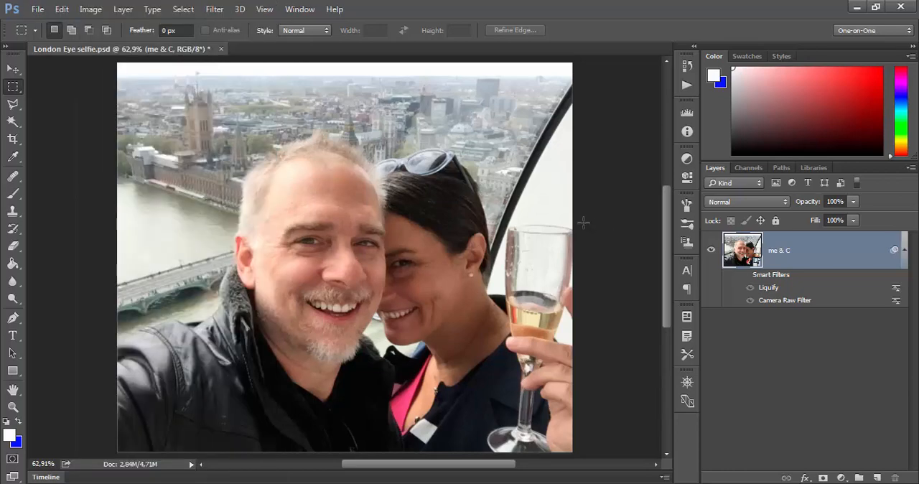
left_click(183, 10)
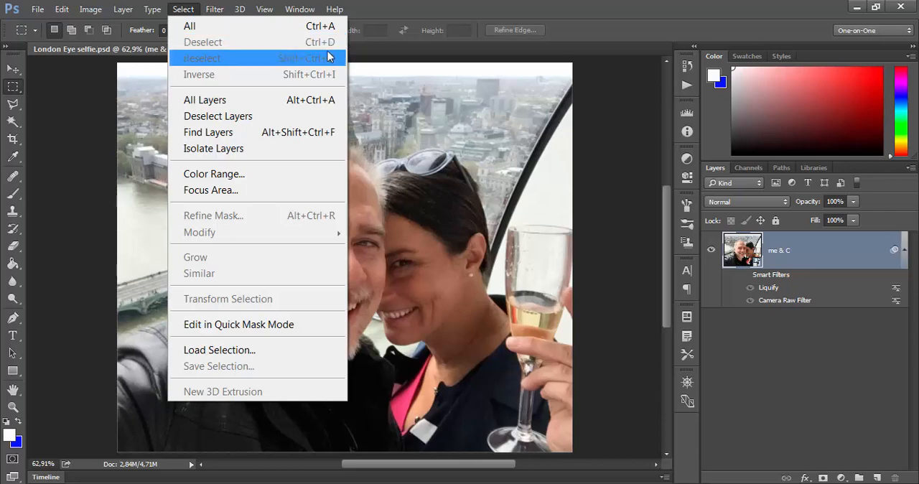
left_click(95, 146)
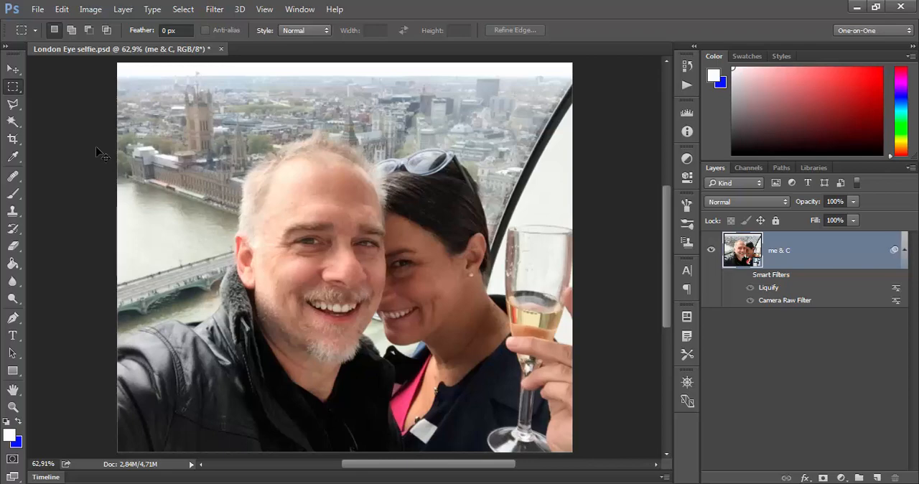
Show the History panel, widening it to fit the full state names and making it slightly shorter.
left_click(305, 10)
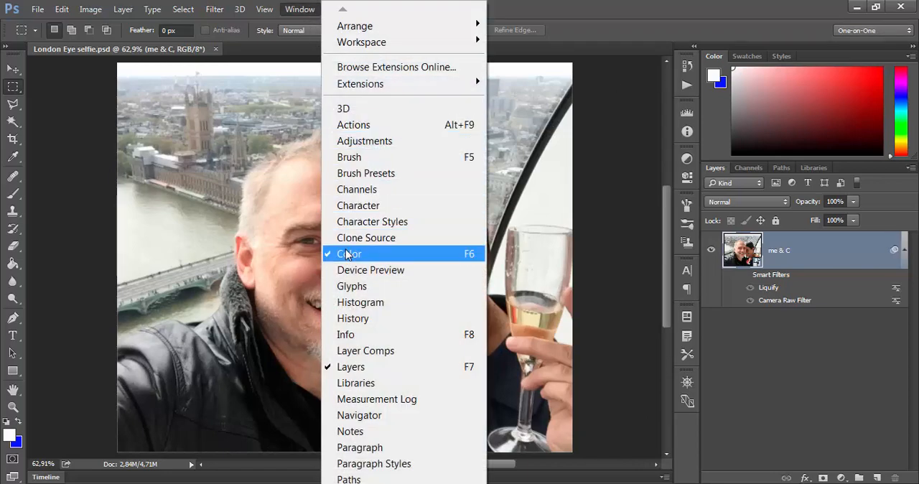
left_click(360, 319)
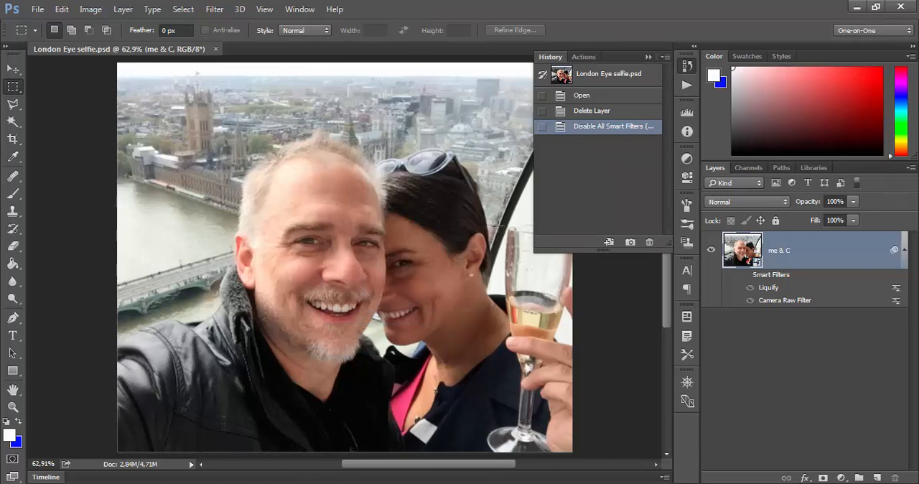
left_click_drag(533, 193, 512, 196)
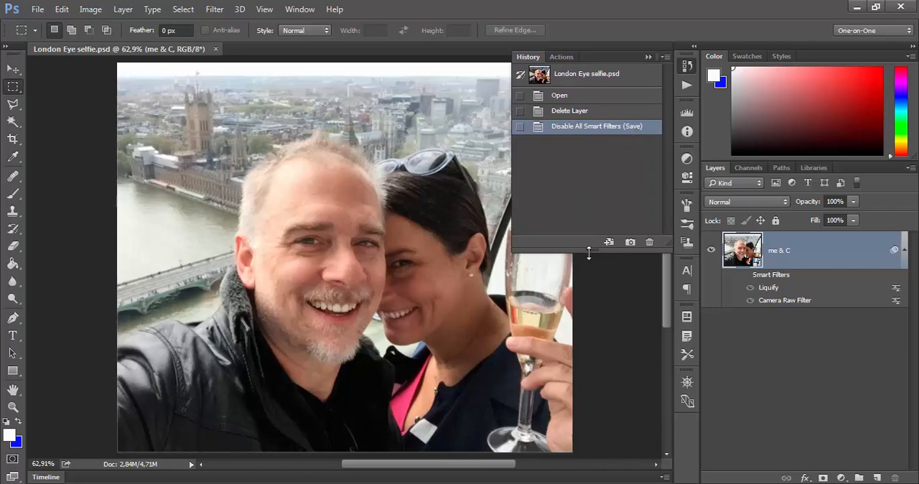
mouse_move(588, 251)
left_mouse_down()
mouse_move(595, 329)
mouse_move(597, 242)
left_mouse_up()
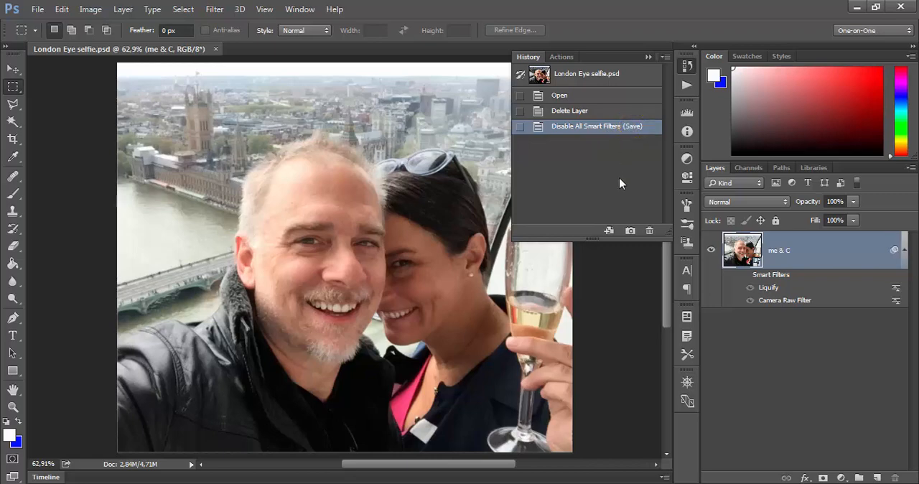
Return the image to its Open history state and revert the document to its last saved version.
left_click(584, 96)
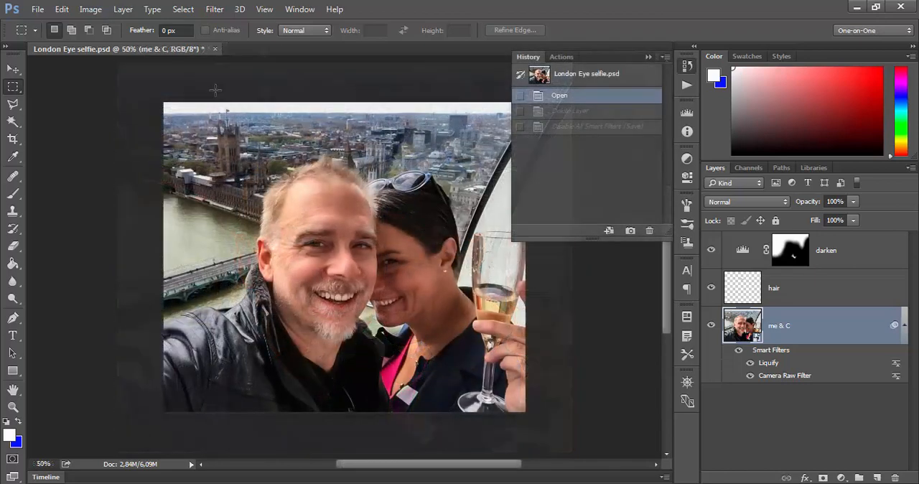
left_click(36, 10)
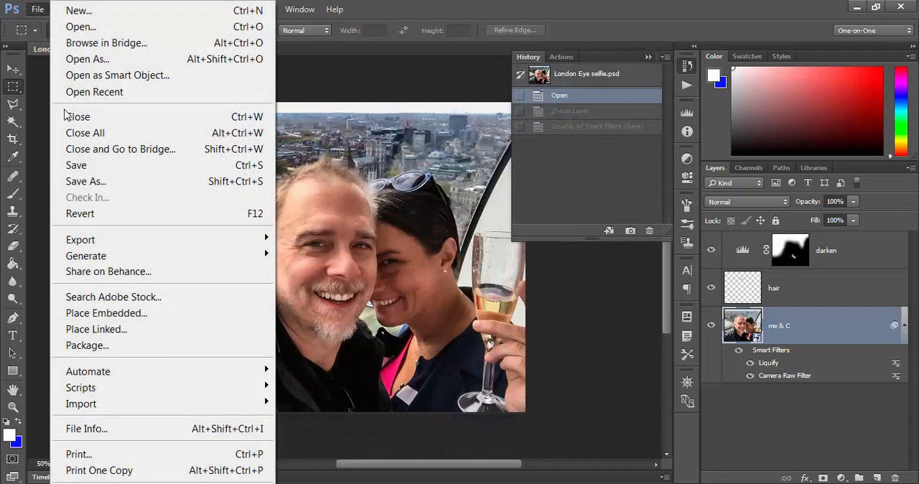
left_click(109, 220)
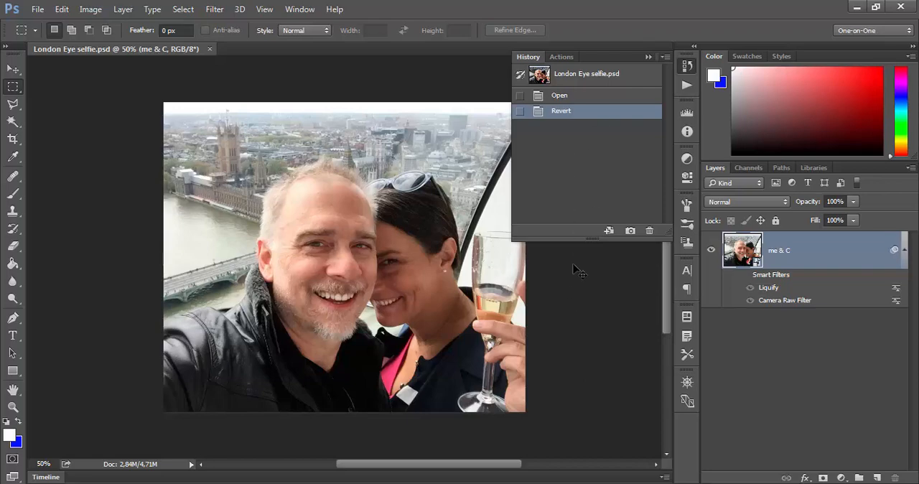
Undo the revert and compare the Delete Layer history state with Disable All Smart Filters (Save), ending on the latter.
key("ctrl+z")
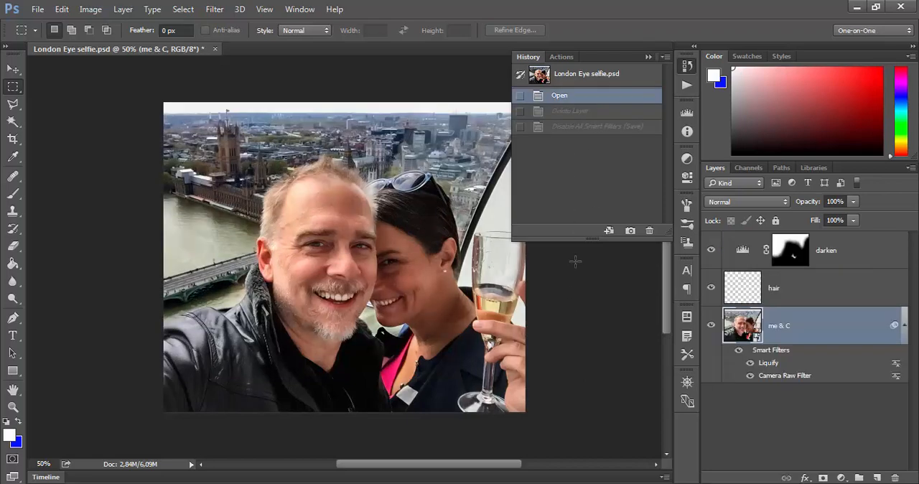
left_click(589, 127)
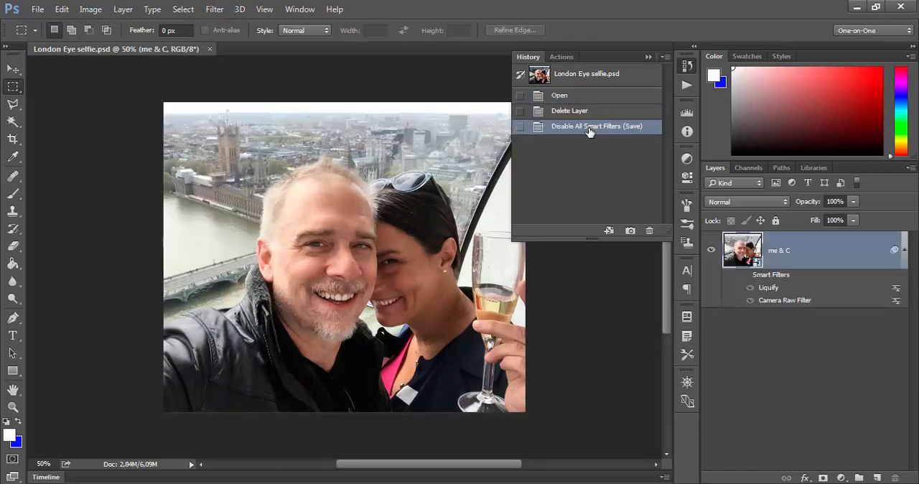
left_click(590, 115)
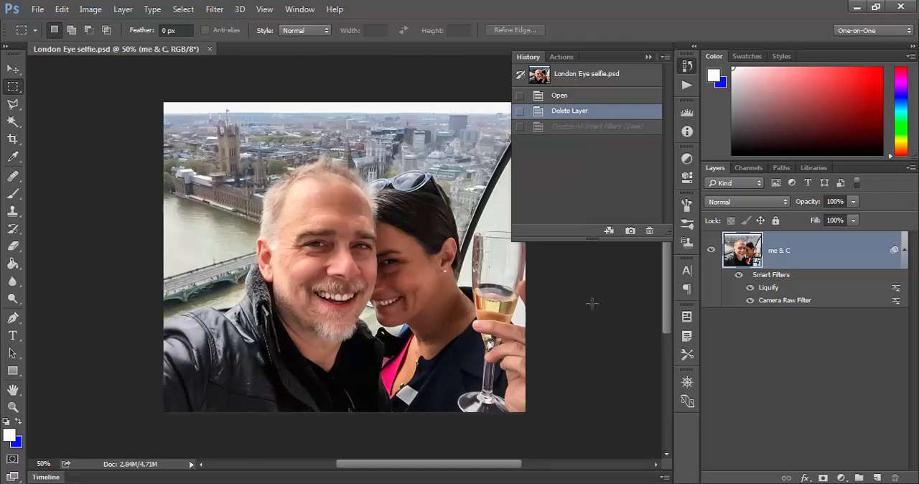
left_click(589, 127)
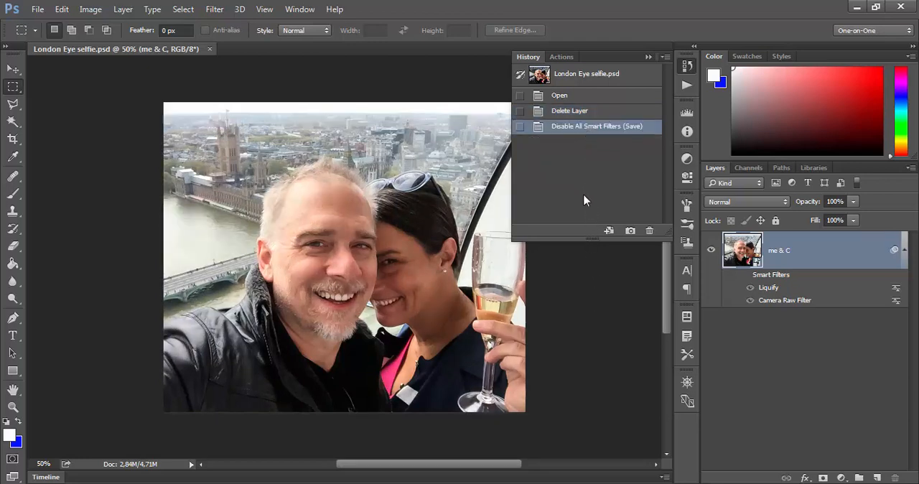
Go two history states backward and two forward, repeat the sequence once, and collapse the History panel.
key("ctrl+alt+z")
key("ctrl+alt+z")
key("ctrl+shift+z")
key("ctrl+shift+z")
key("ctrl+alt+z")
key("ctrl+alt+z")
key("ctrl+shift+z")
key("ctrl+shift+z")
left_click(649, 58)
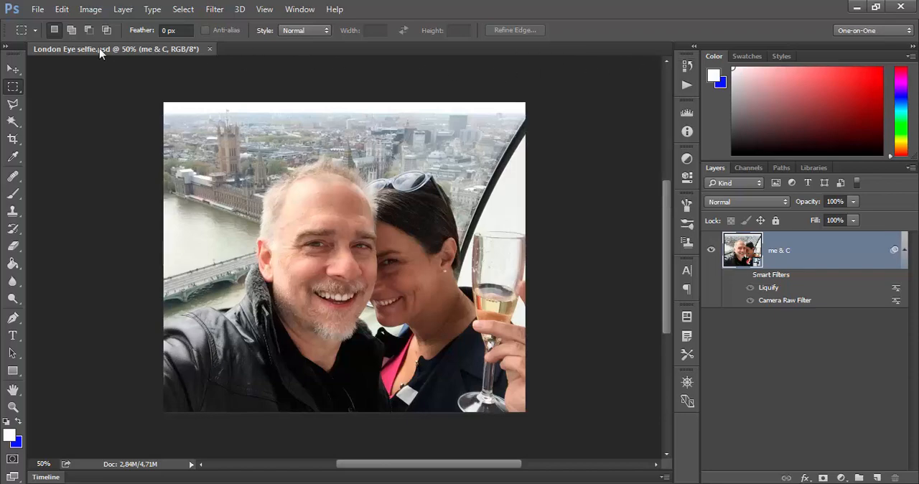
In the File Handling preferences, keep automatic saving of recovery information enabled and set its interval to 5 minutes.
left_click(61, 10)
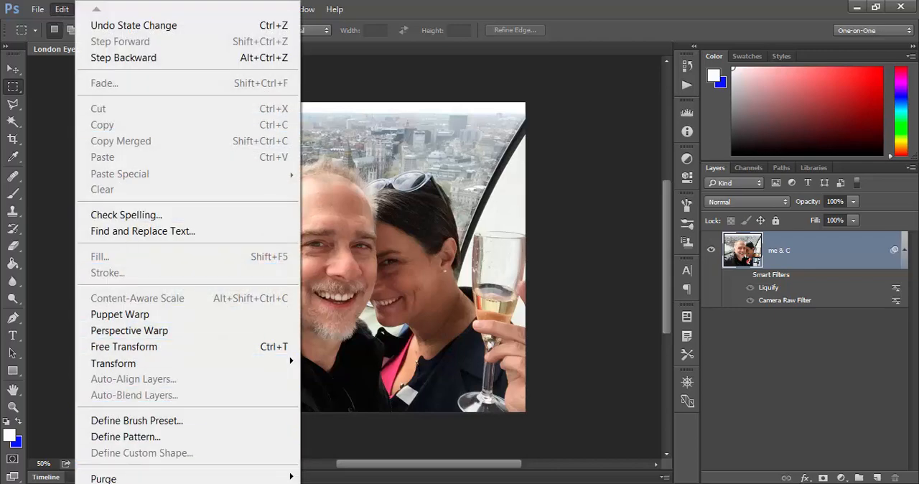
mouse_move(160, 483)
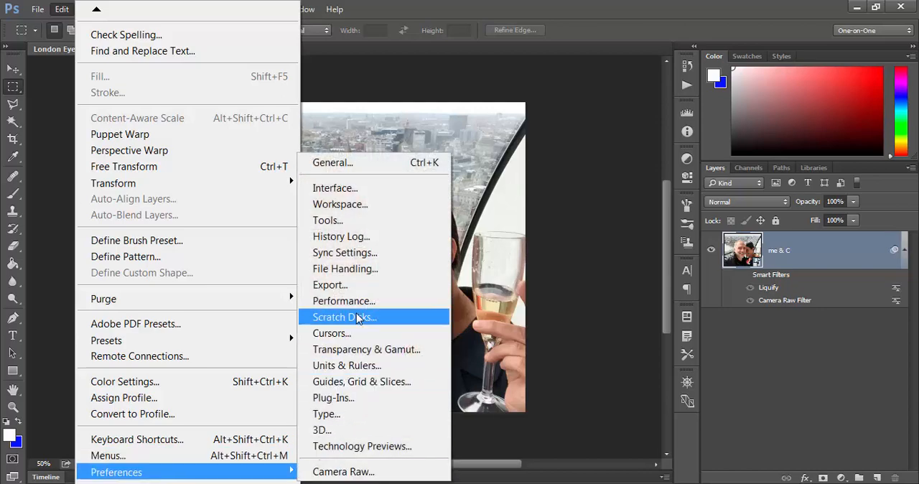
left_click(364, 269)
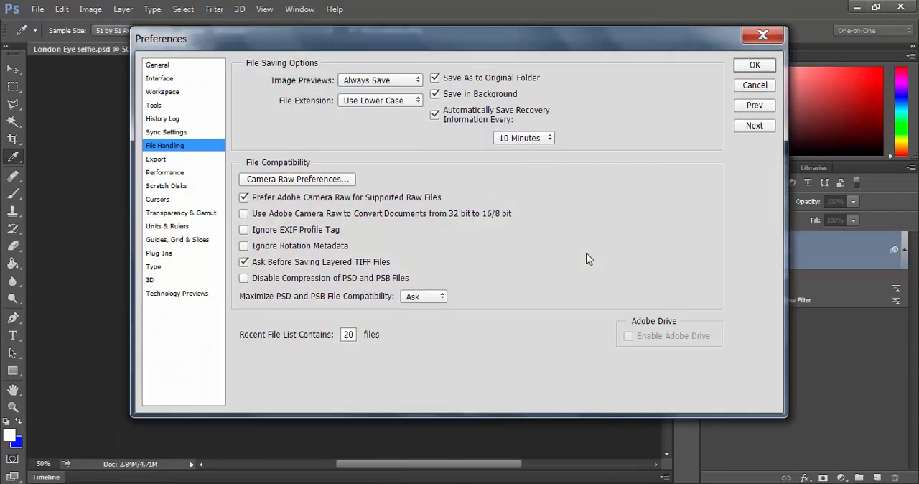
left_click(434, 117)
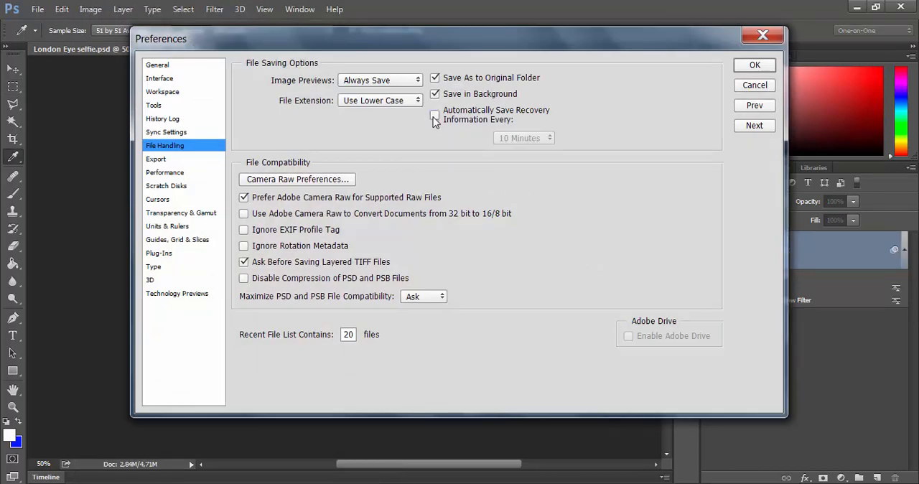
left_click(435, 117)
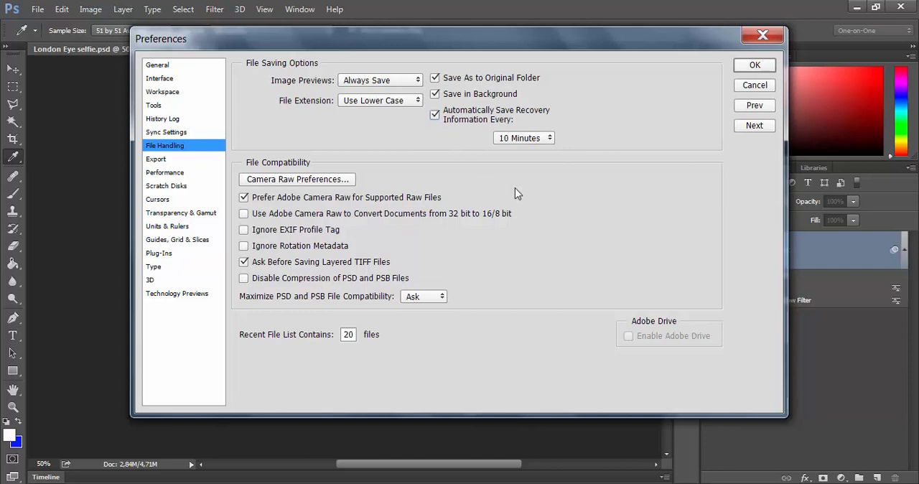
left_click(551, 142)
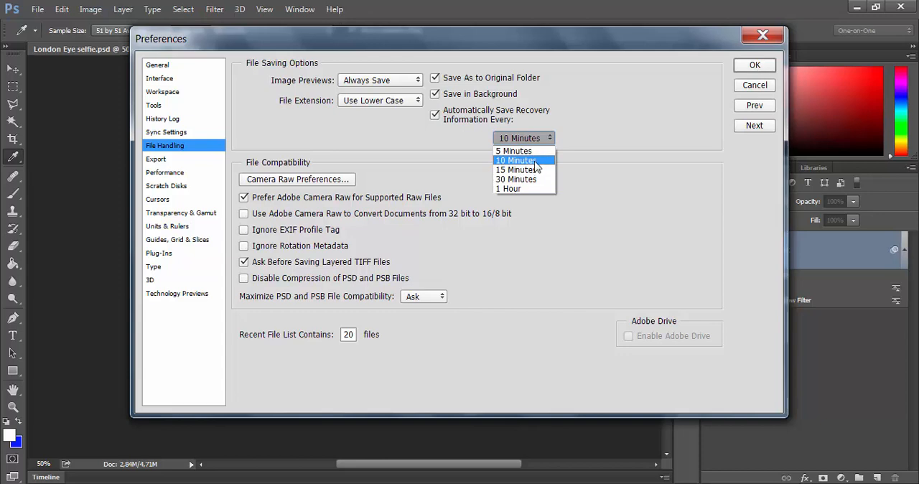
left_click(516, 151)
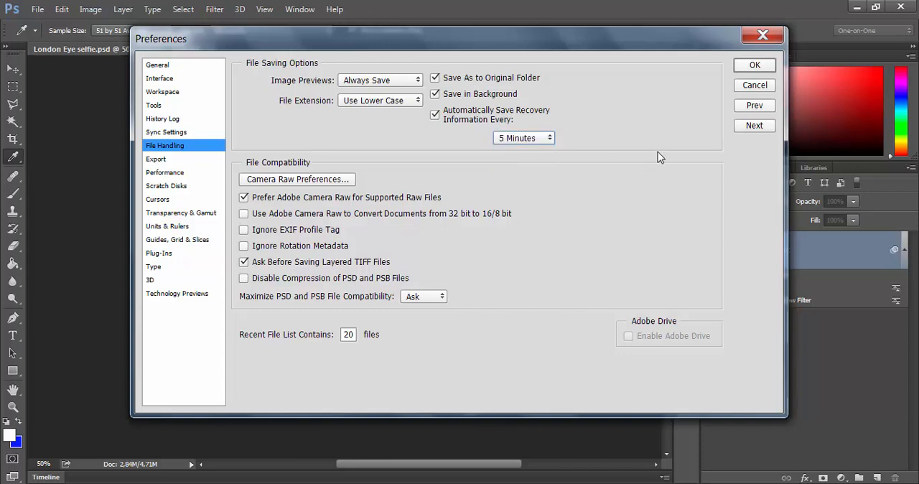
left_click(752, 68)
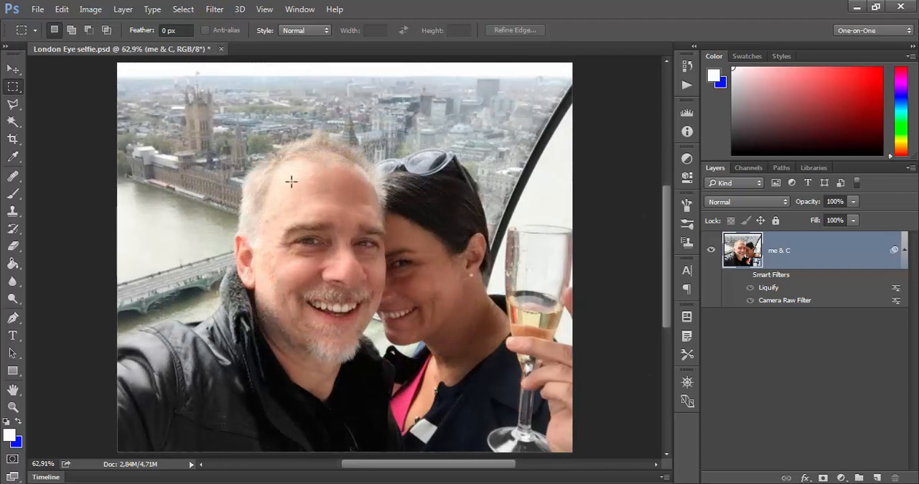
Start closing London Eye selfie.psd, cancel the closing, and save the document's changes instead.
left_click(221, 49)
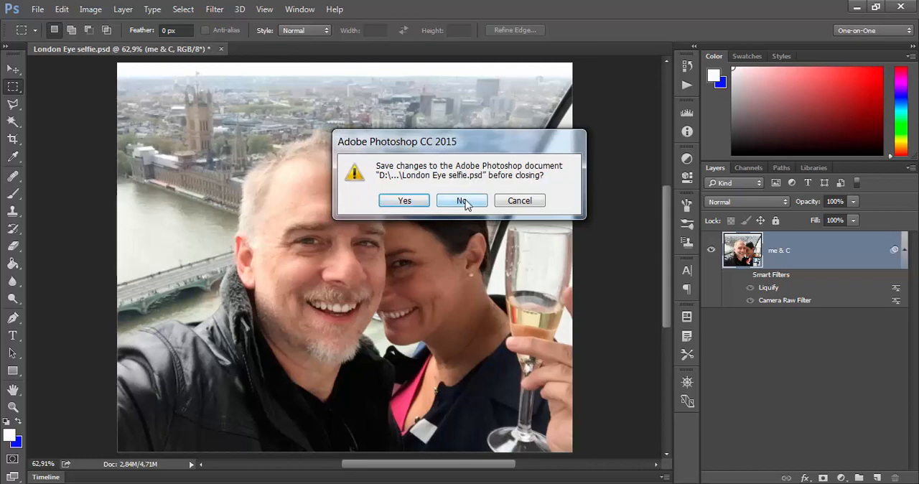
left_click(520, 203)
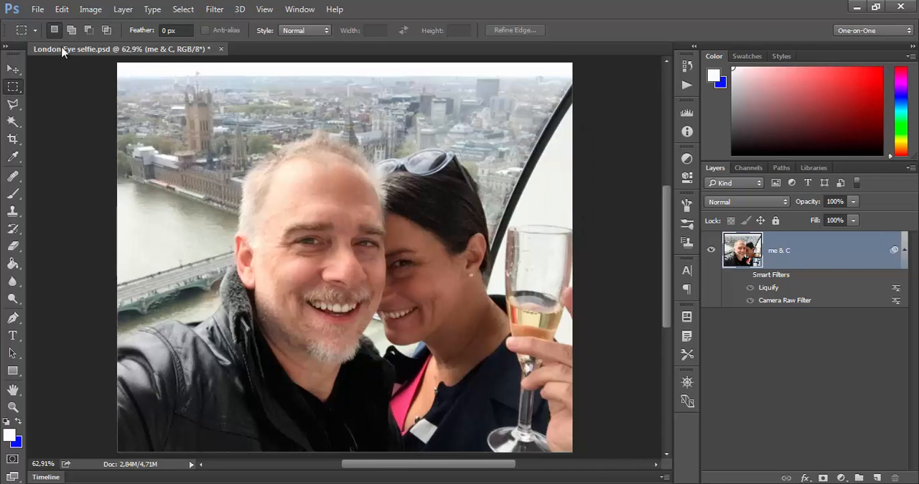
left_click(36, 8)
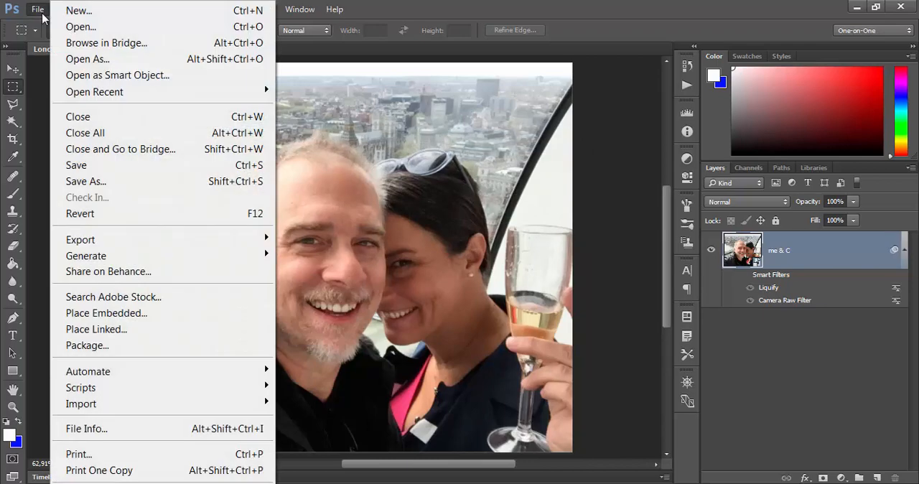
left_click(112, 167)
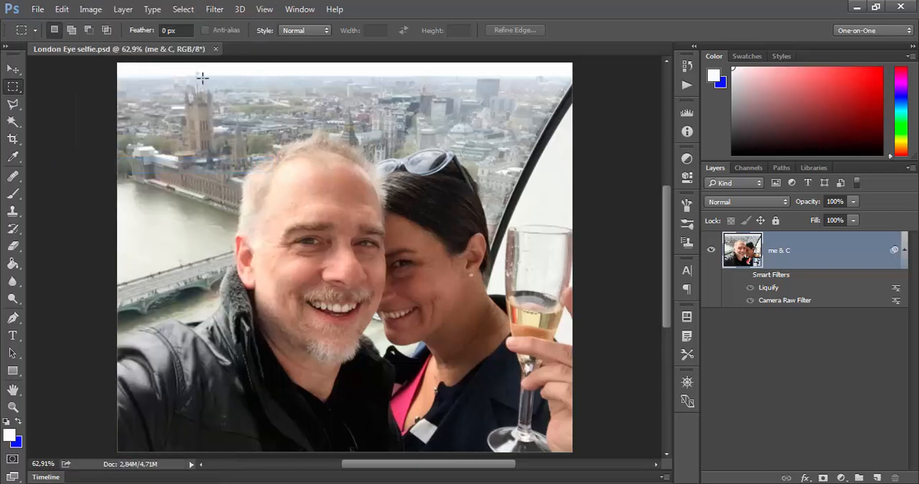